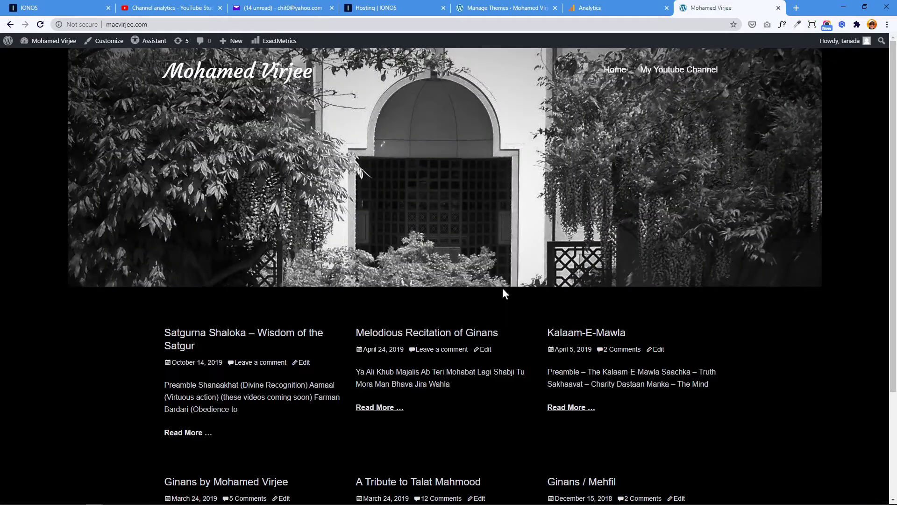
Review the website's home page, including its header image and post listings
scroll(503, 285, "down", 3)
scroll(503, 285, "up", 3)
scroll(512, 192, "down", 1)
scroll(512, 193, "up", 1)
Open the UpdraftPlus backup settings in the WordPress admin and review the existing backups
left_click(515, 8)
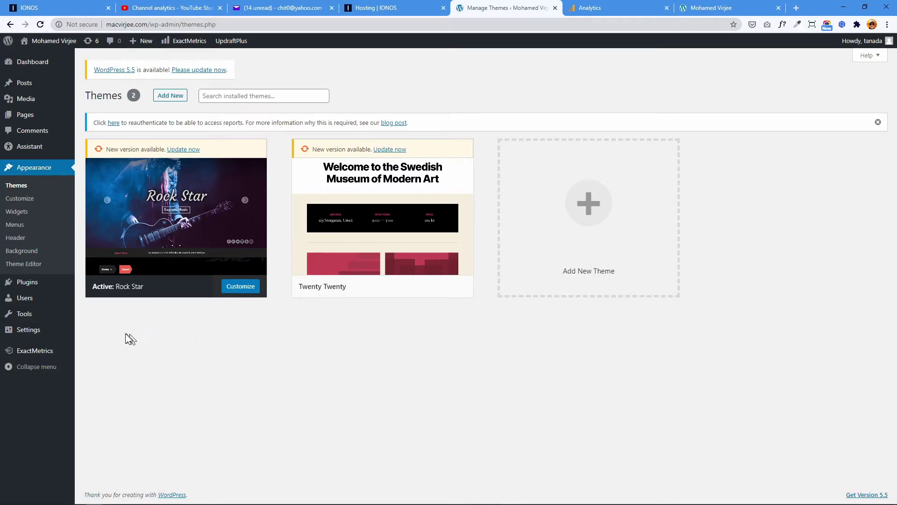
mouse_move(34, 331)
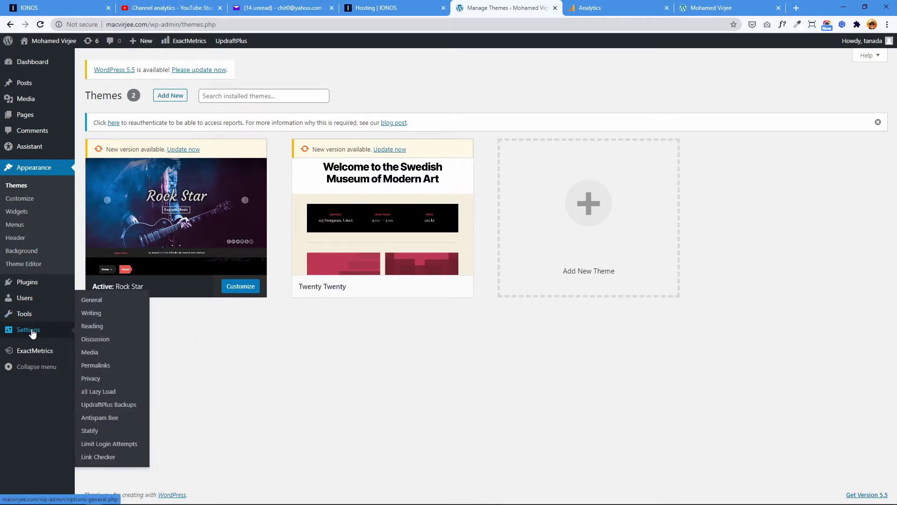
left_click(106, 406)
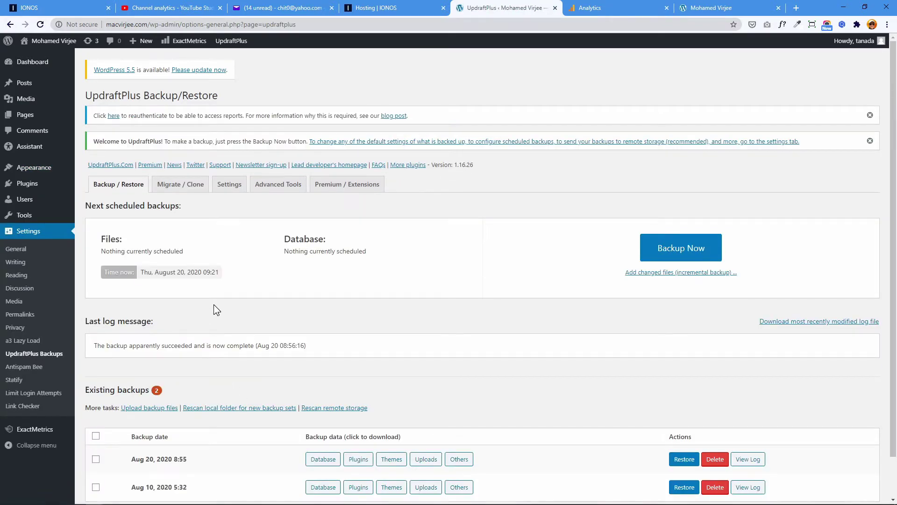
scroll(214, 305, "down", 1)
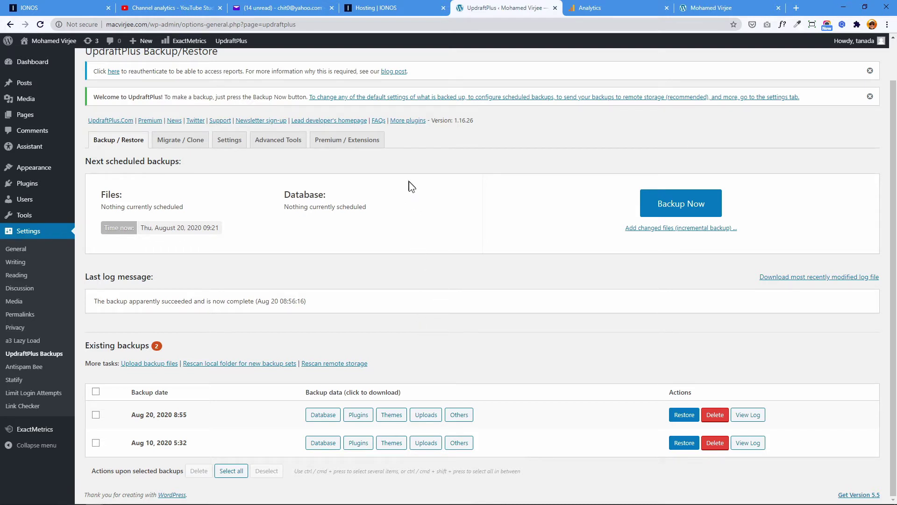
scroll(204, 130, "up", 1)
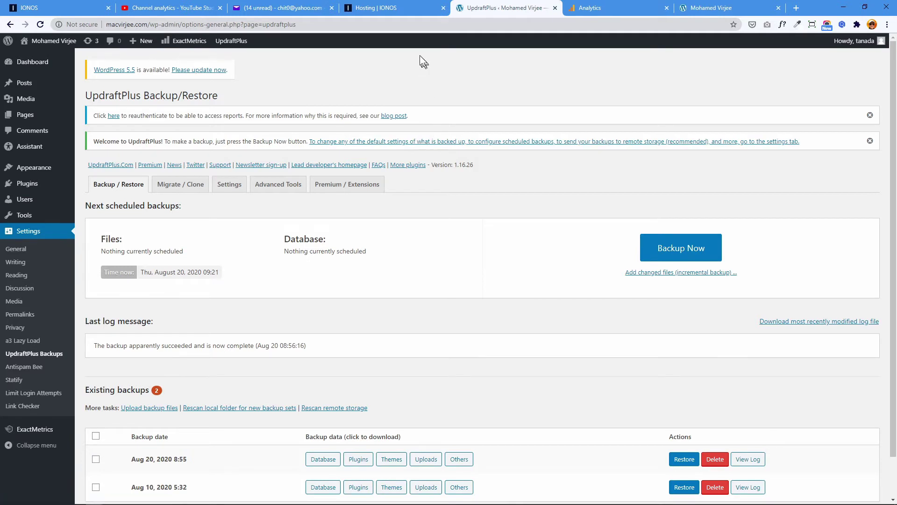
Switch to the IONOS PHP settings, set the domain running PHP 7.0 to PHP 7.4 and save the change
left_click(398, 9)
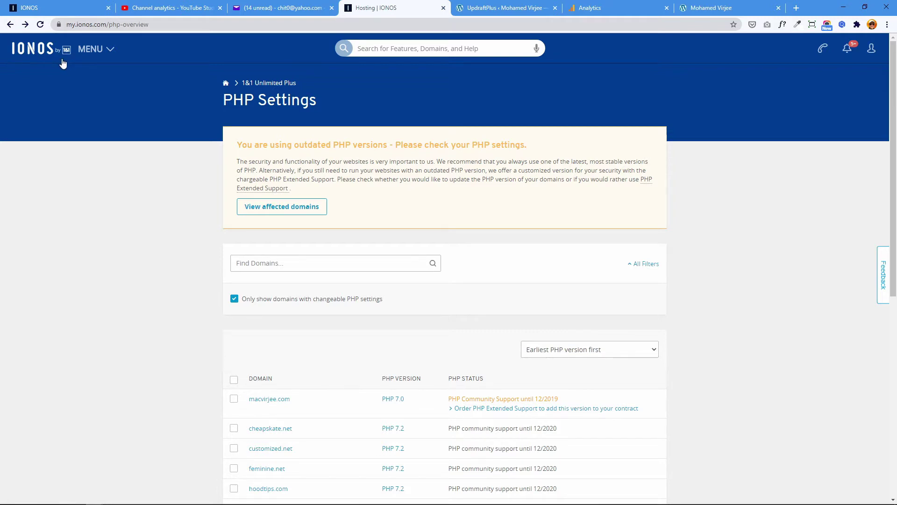
left_click(399, 403)
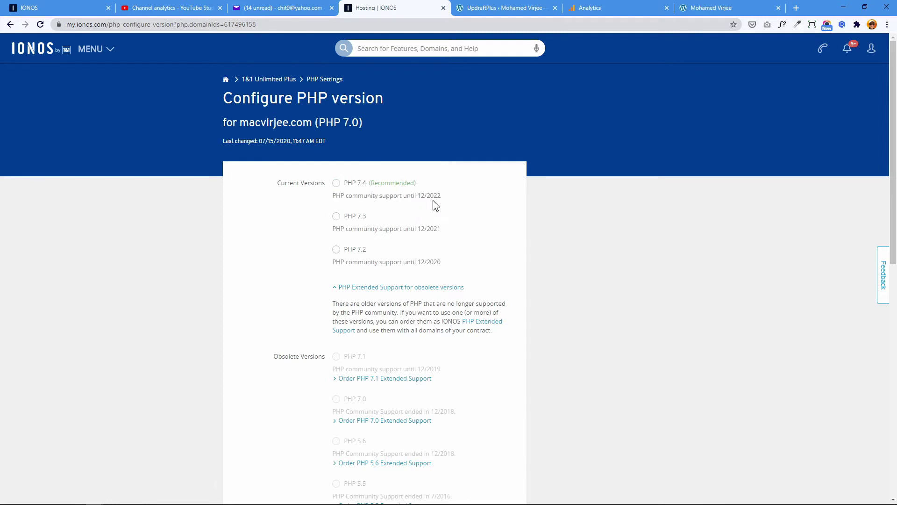
left_click(337, 186)
scroll(308, 254, "down", 2)
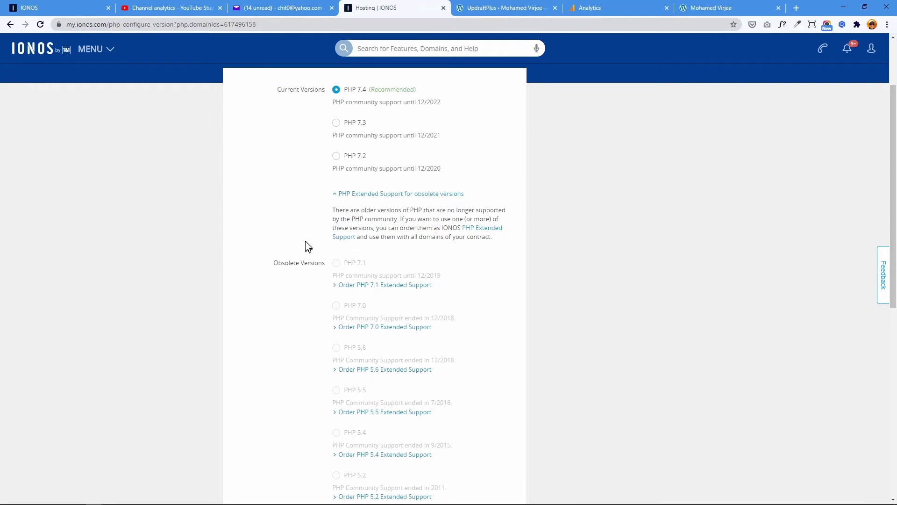
scroll(302, 239, "down", 5)
scroll(299, 239, "up", 8)
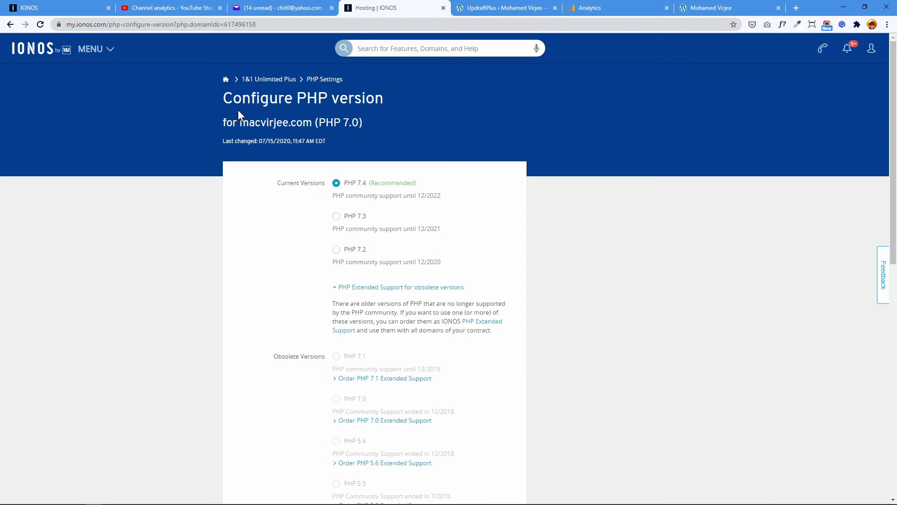
scroll(261, 168, "down", 4)
scroll(286, 226, "up", 4)
scroll(305, 256, "down", 6)
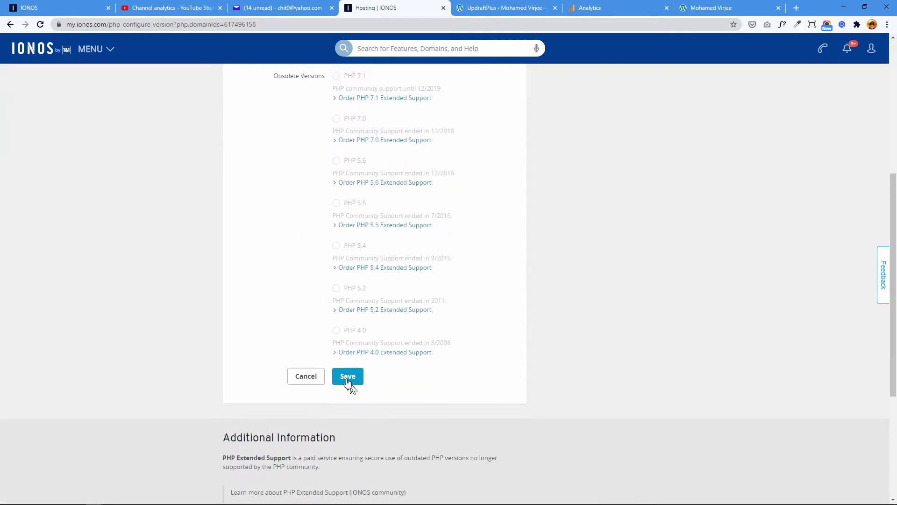
left_click(350, 379)
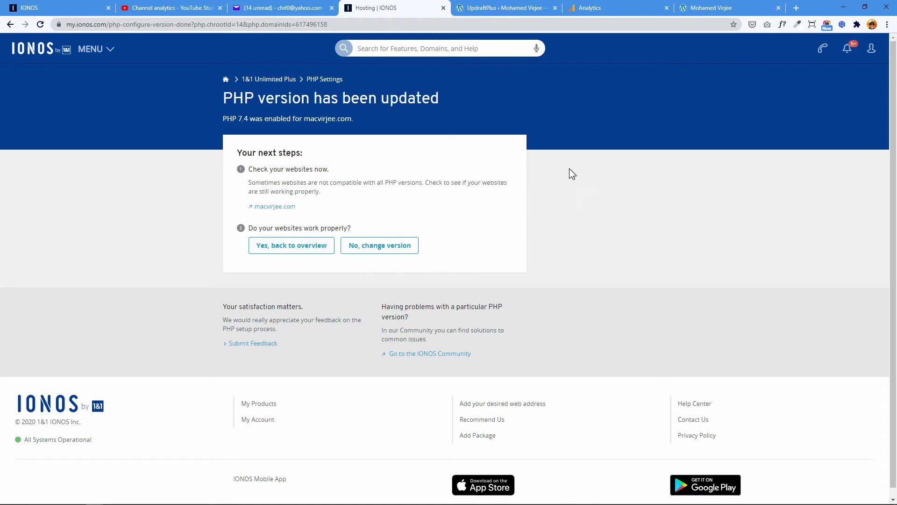
Reload the website's home page and check that it works with the new PHP version
left_click(710, 8)
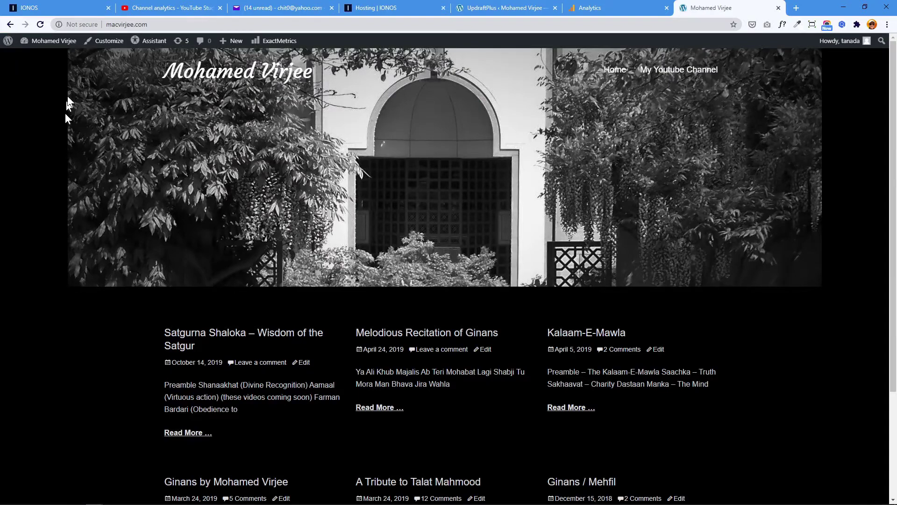
left_click(40, 24)
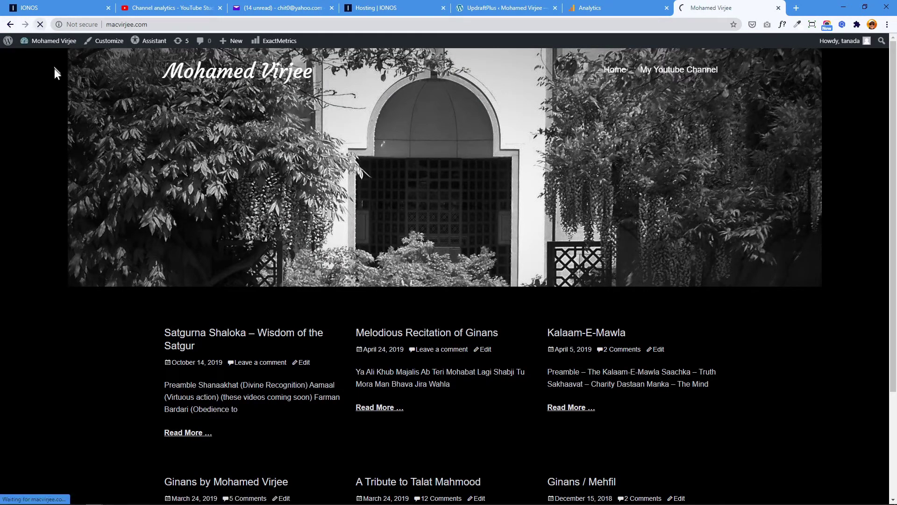
scroll(51, 143, "down", 3)
scroll(51, 143, "up", 3)
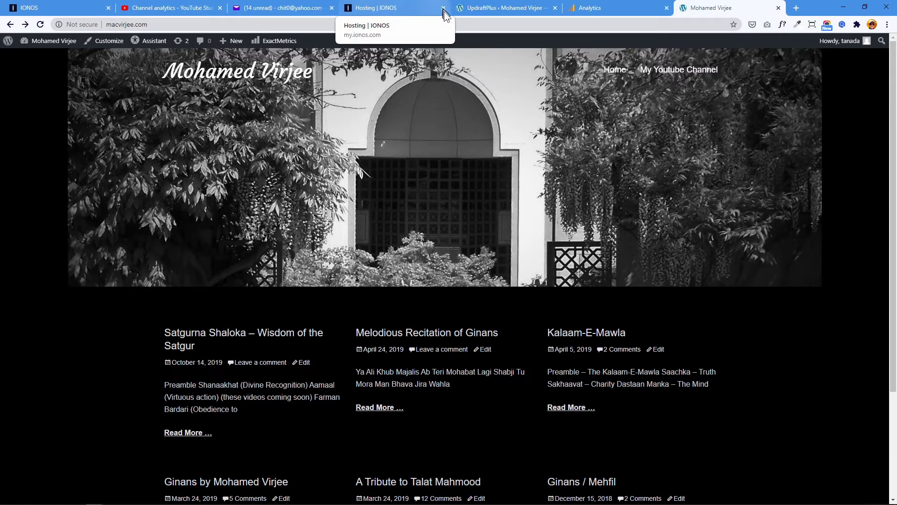
Return to the WordPress admin dashboard and update WordPress to version 5.5
left_click(497, 8)
left_click(397, 83)
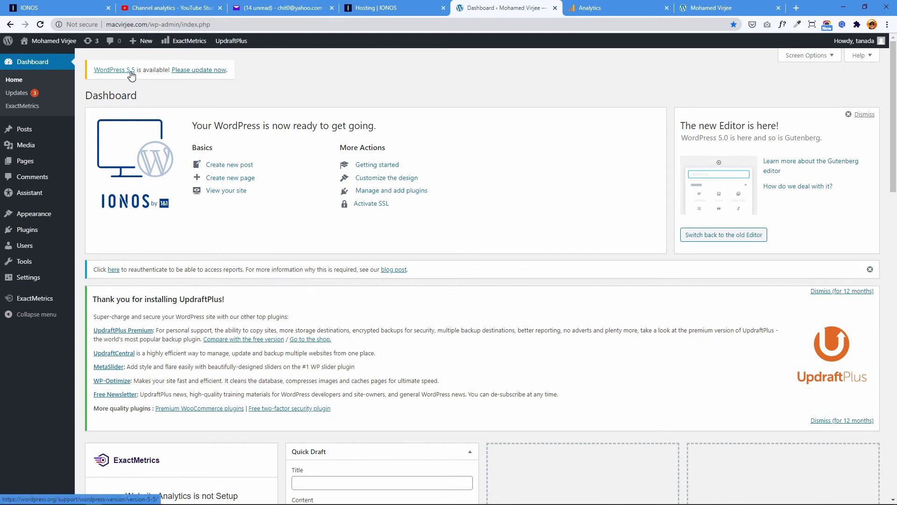
left_click(195, 75)
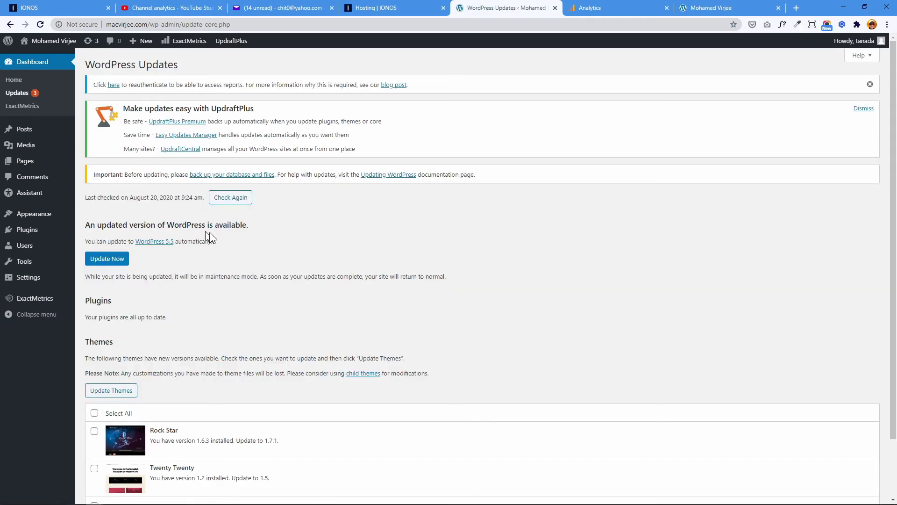
left_click(107, 259)
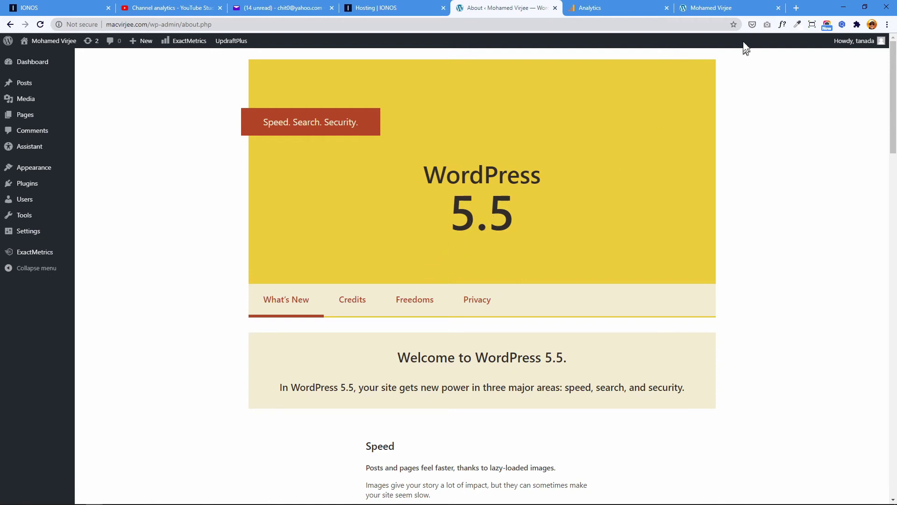
Check the updated site's home page and its Melodious Recitation of Ginans post, and view the hosting provider's PHP notice e-mail
left_click(707, 13)
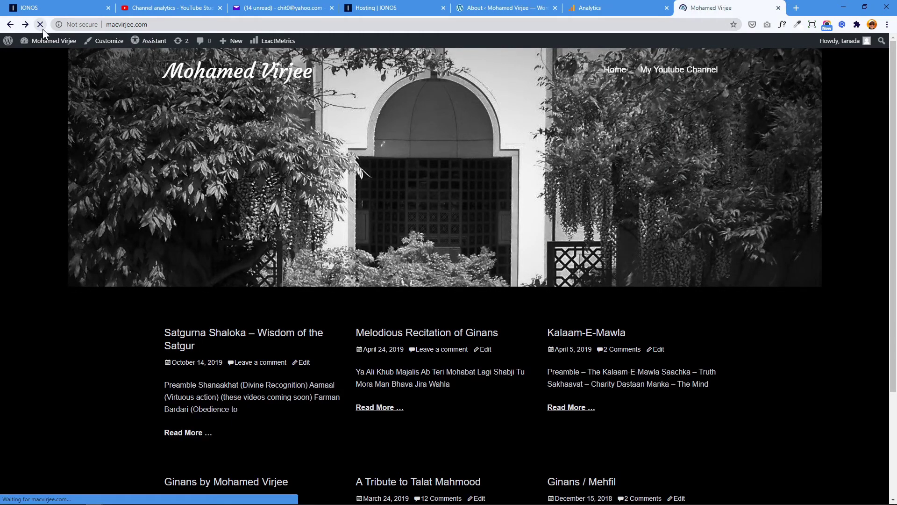
left_click(475, 334)
left_click(10, 27)
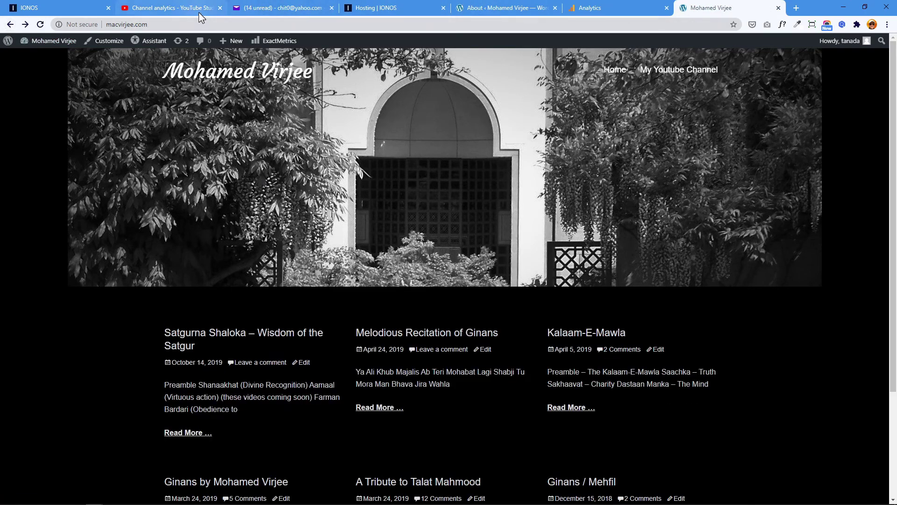
left_click(280, 8)
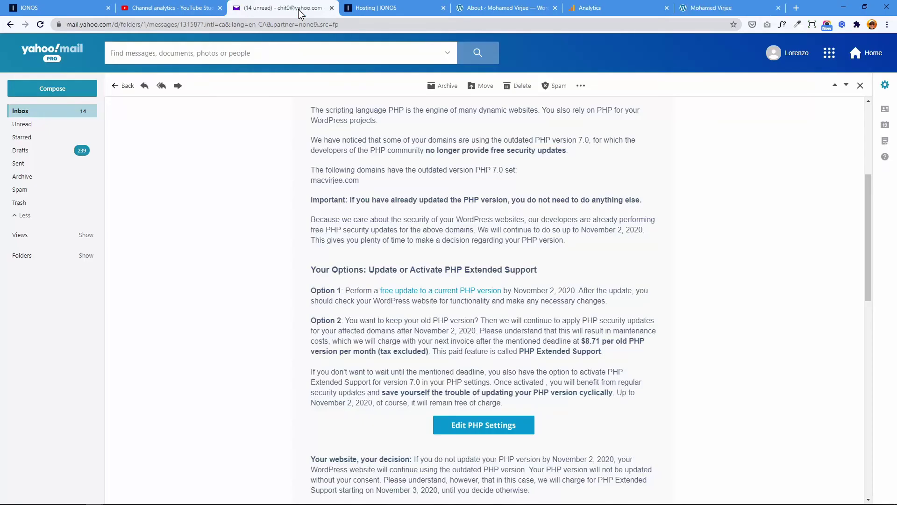
Open the installed themes in the WordPress admin and update the Rock Star theme
left_click(486, 9)
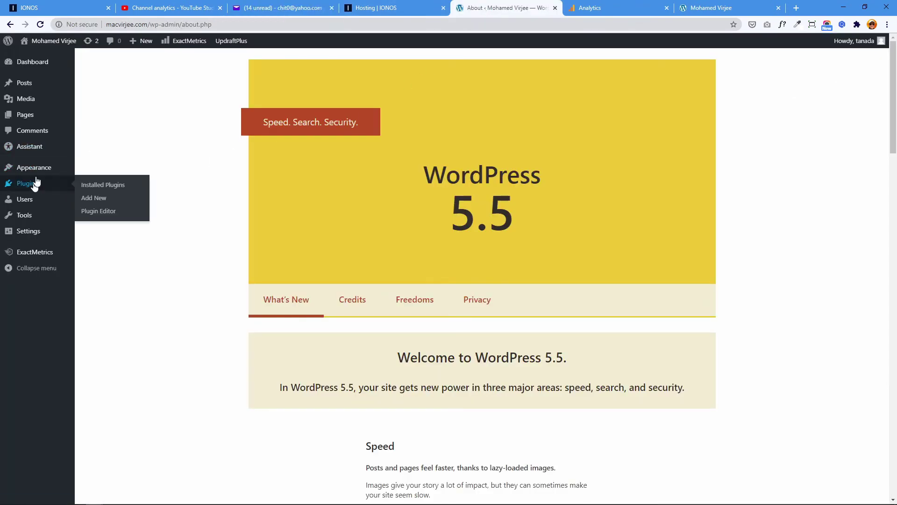
left_click(89, 171)
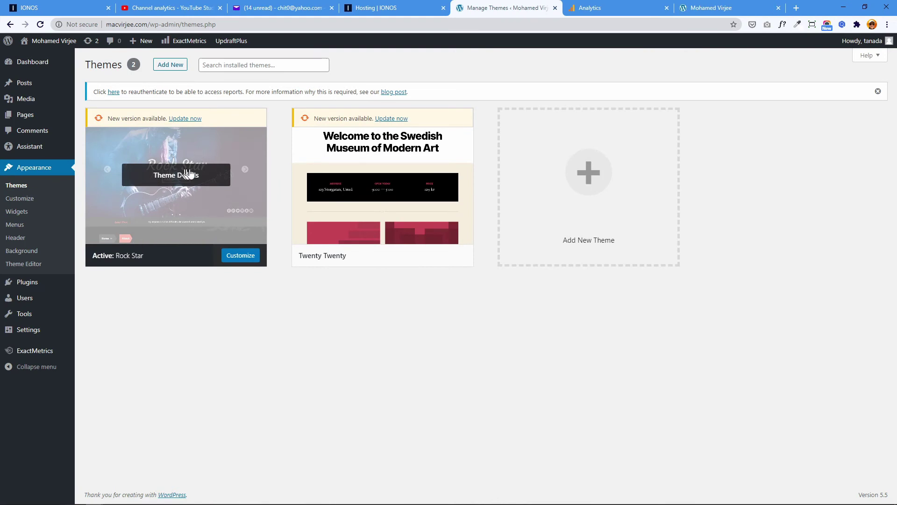
left_click(186, 120)
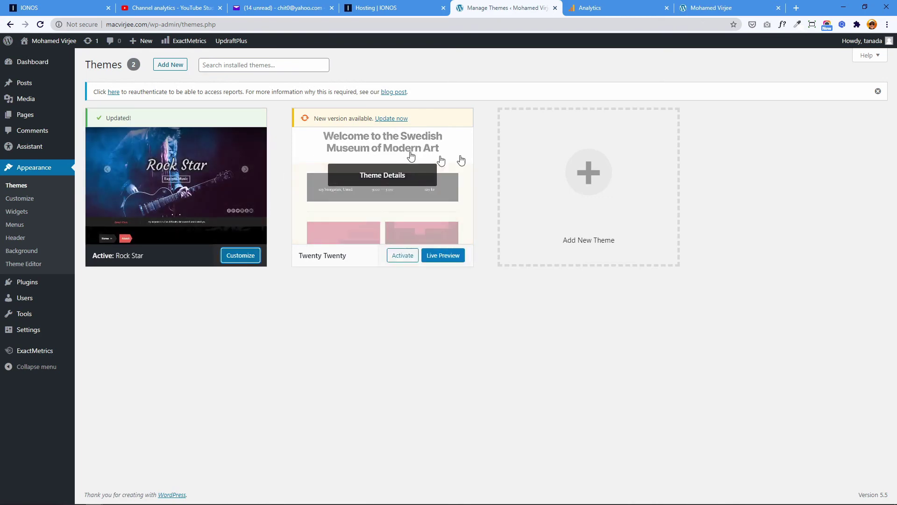
Reload the home page and inspect its header, posts and footer with the updated Rock Star theme
left_click(751, 12)
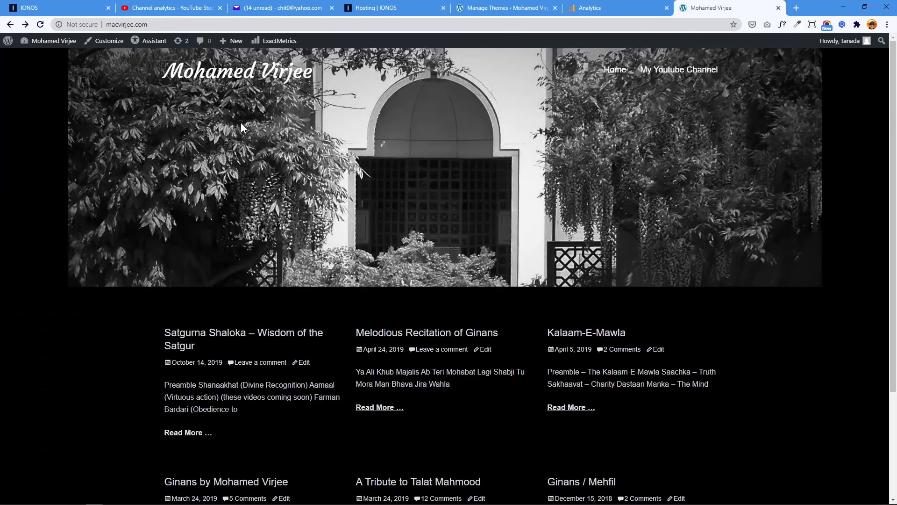
left_click(41, 25)
scroll(414, 225, "down", 5)
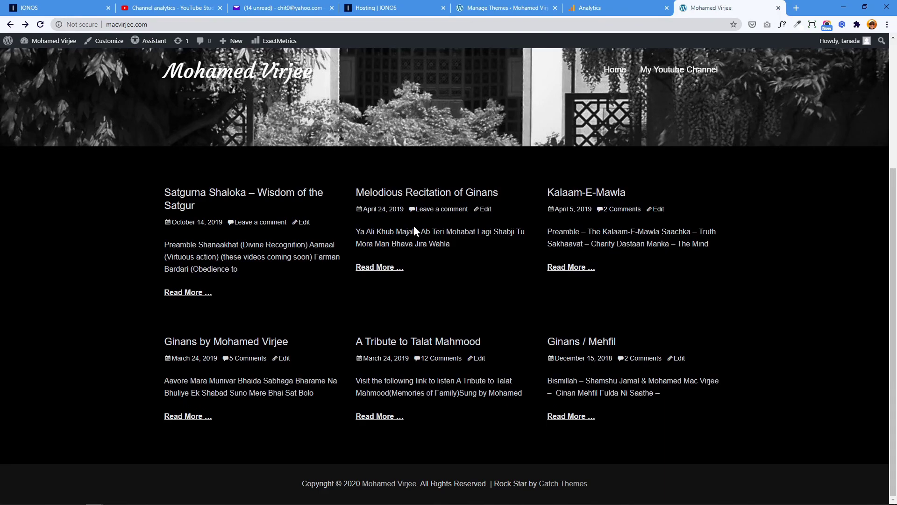
scroll(380, 200, "up", 5)
scroll(382, 195, "down", 1)
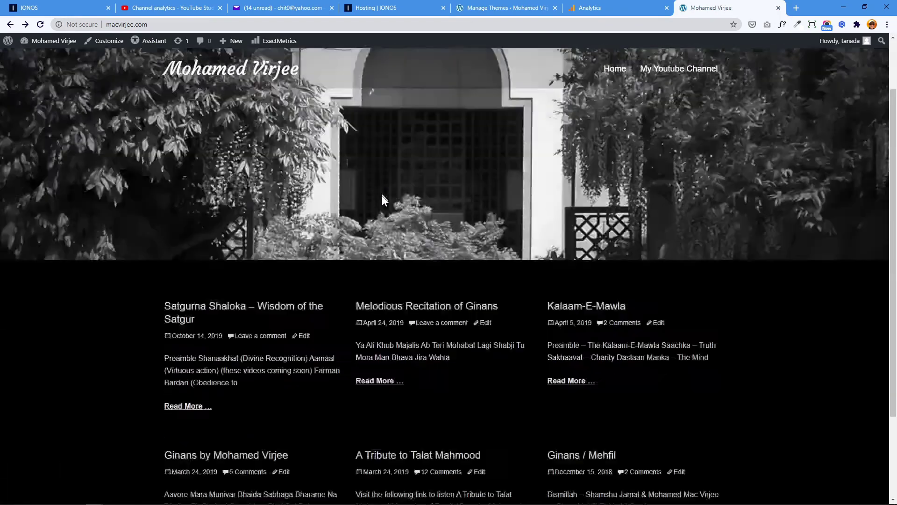
scroll(377, 193, "up", 2)
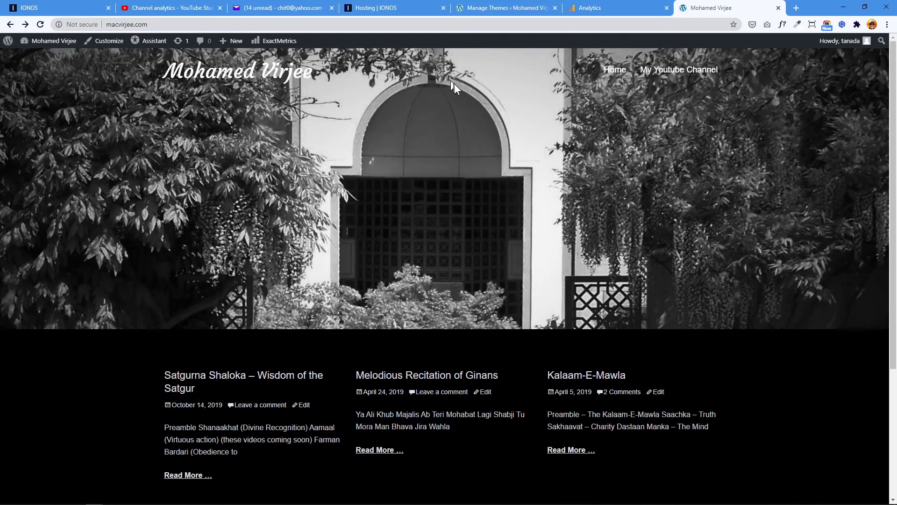
scroll(528, 296, "down", 3)
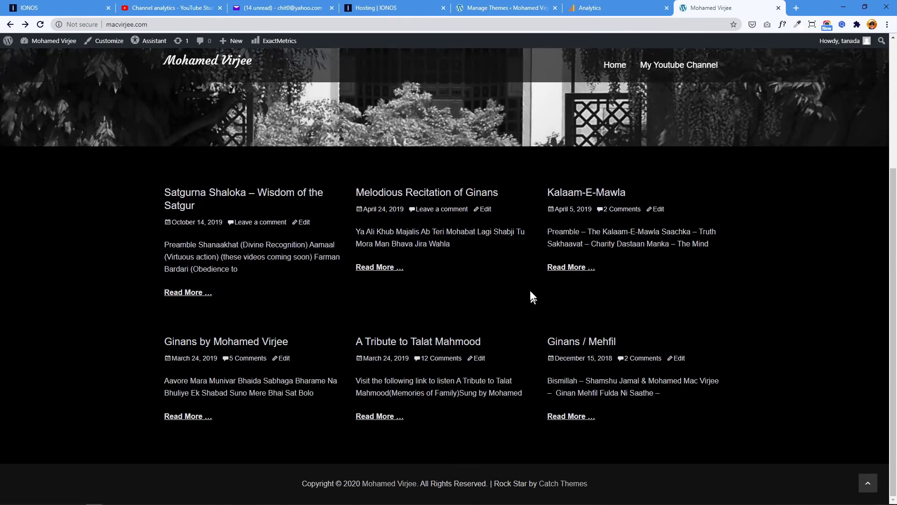